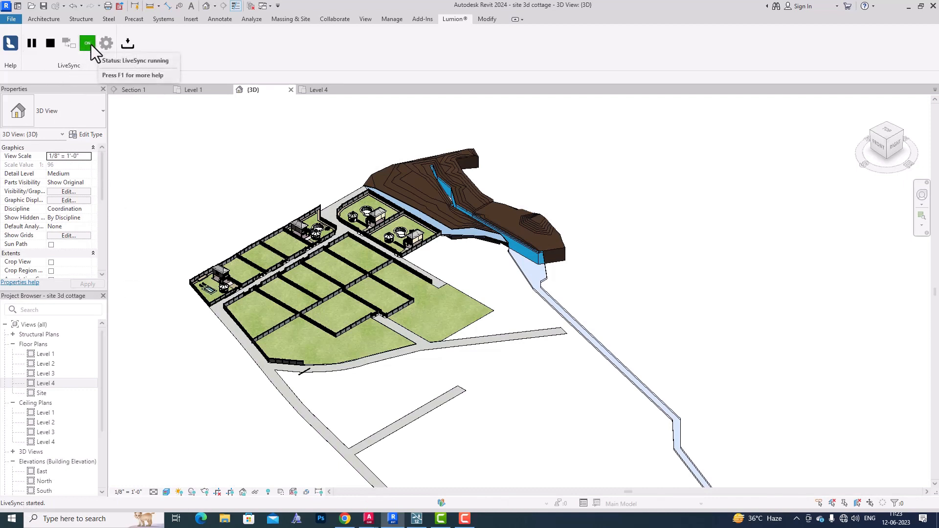
# Step: Switch to Lumion and search the landscape around the scene origin for the live-synced site model
pyautogui.click(416, 519)
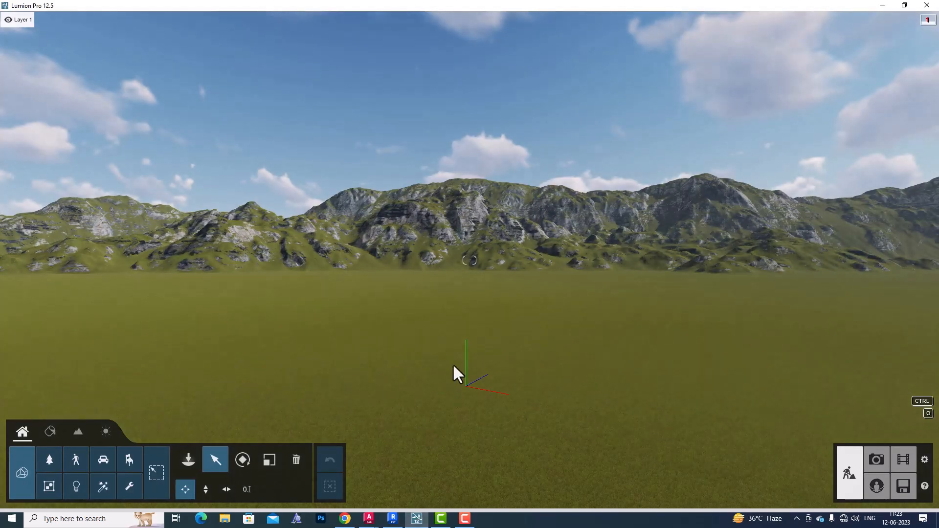
pyautogui.moveTo(609, 336)
pyautogui.mouseDown(button='right')
pyautogui.moveTo(587, 342)
pyautogui.moveTo(568, 371)
pyautogui.moveTo(608, 334)
pyautogui.mouseUp(button='right')
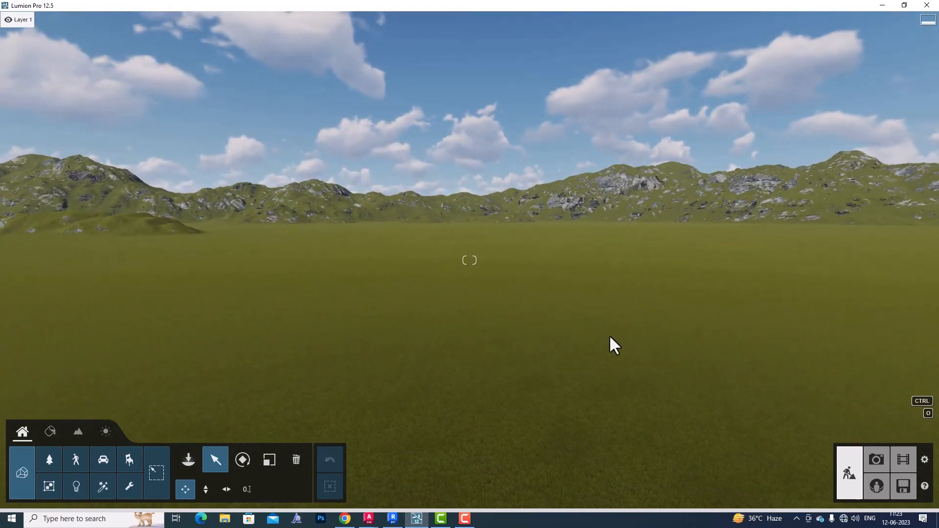
pyautogui.press('w')
pyautogui.press('w')
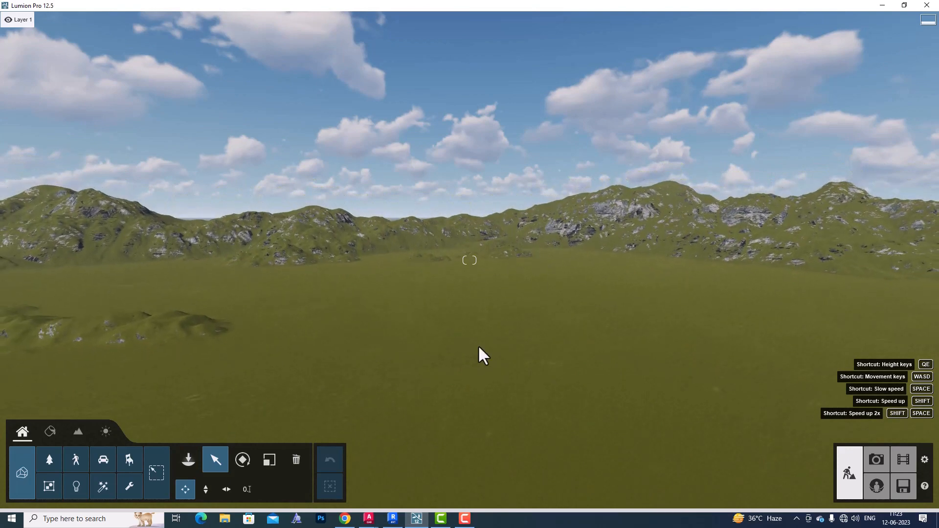
pyautogui.press('w')
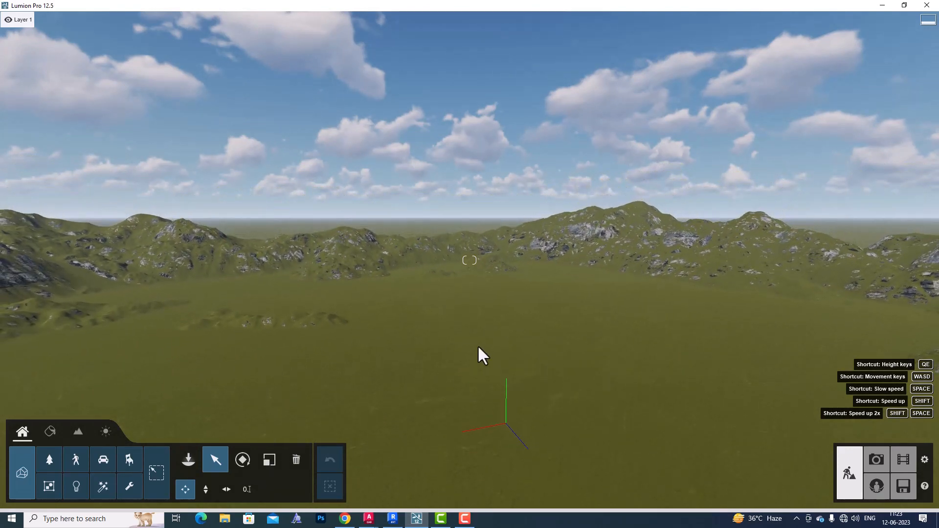
pyautogui.moveTo(481, 315); pyautogui.dragTo(479, 321, button='right')
pyautogui.press('w')
pyautogui.press('w')
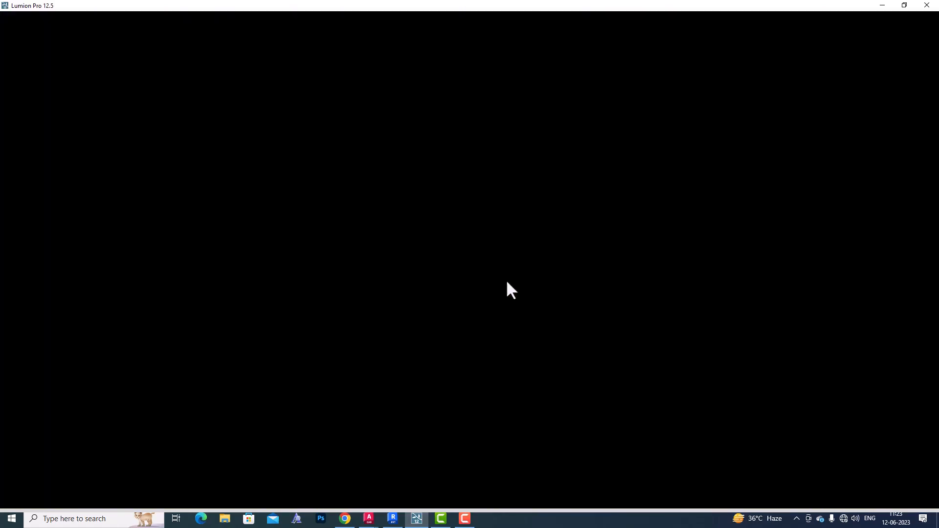
pyautogui.moveTo(507, 287); pyautogui.dragTo(548, 169, button='right')
pyautogui.press('w')
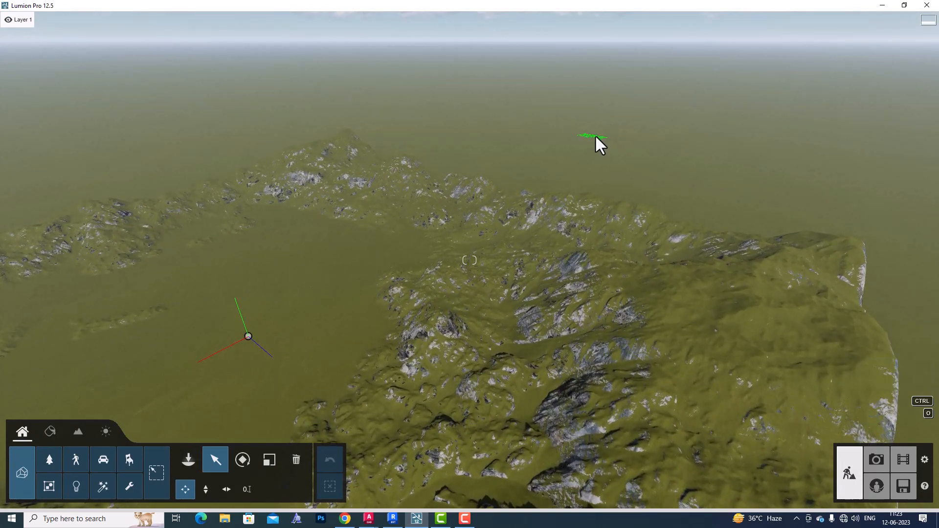
# Step: Try to move the site 3d cottage 03 model horizontally by its insertion point at the scene origin
pyautogui.click(595, 138)
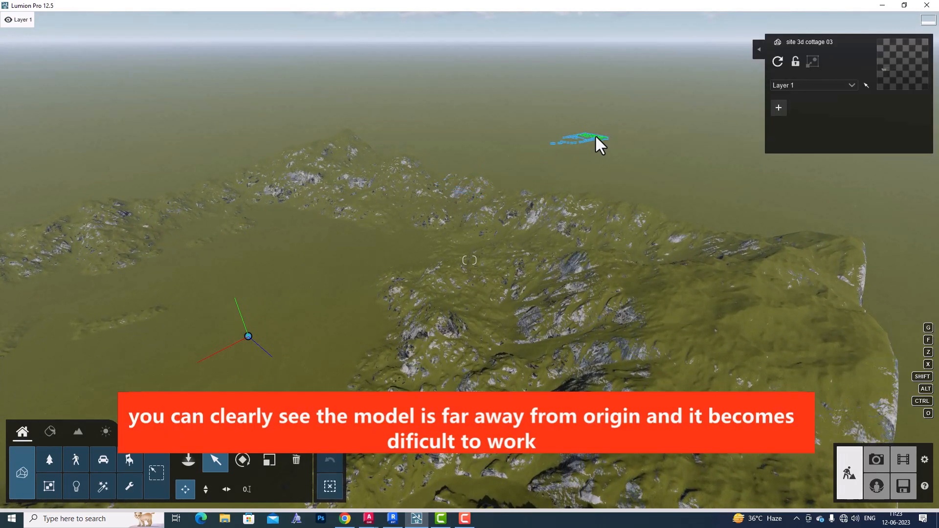
pyautogui.click(225, 489)
pyautogui.moveTo(246, 337); pyautogui.dragTo(24, 418)
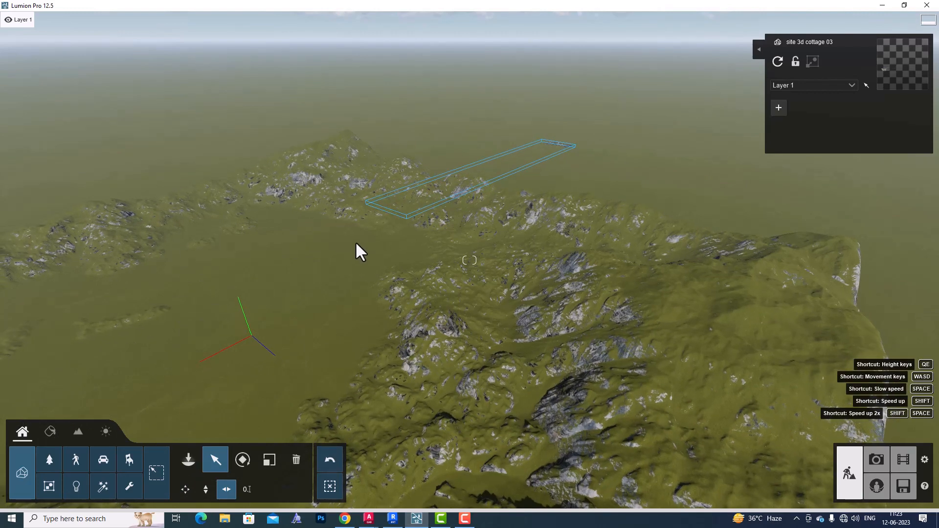
# Step: Examine where the site model lies relative to the origin, approaching its plots and roads across the terrain
pyautogui.press('w')
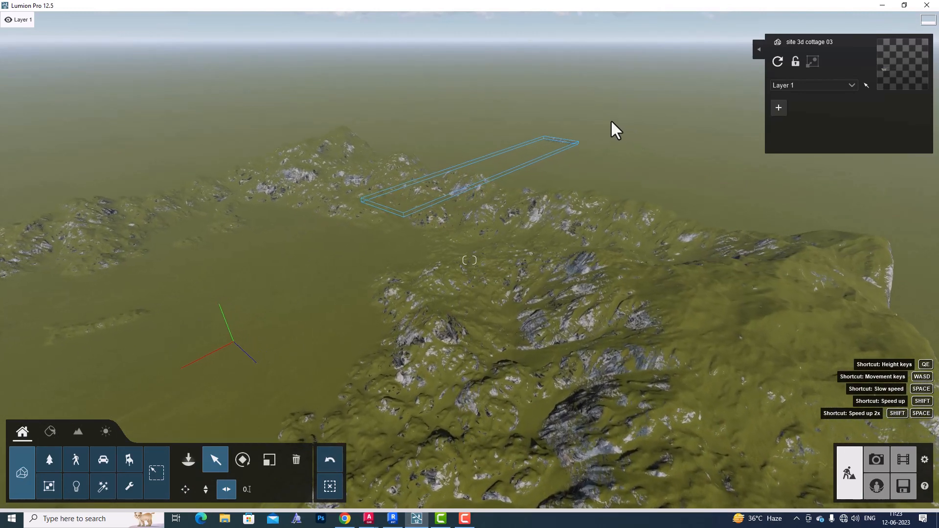
pyautogui.press('w')
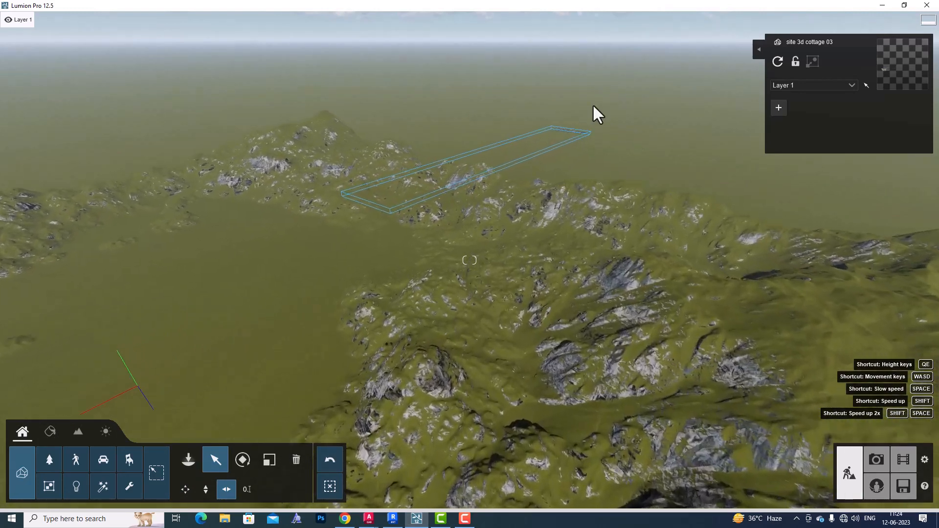
pyautogui.press('w')
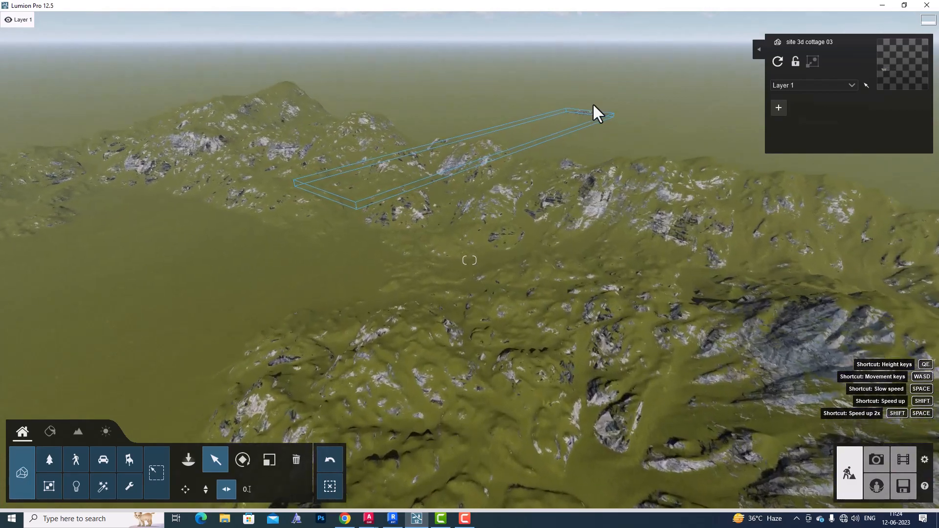
pyautogui.press('w')
pyautogui.moveTo(597, 115); pyautogui.dragTo(444, 366, button='right')
pyautogui.press('s')
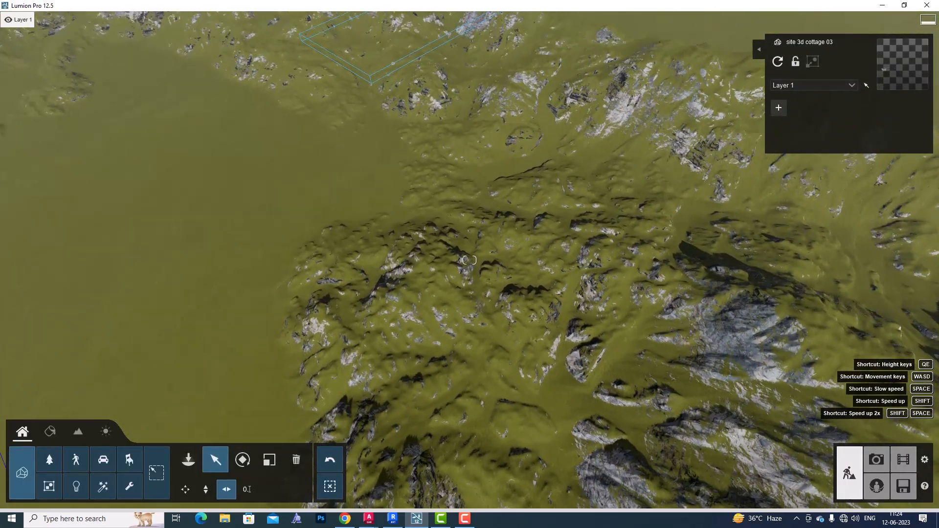
pyautogui.press('s')
pyautogui.press('w')
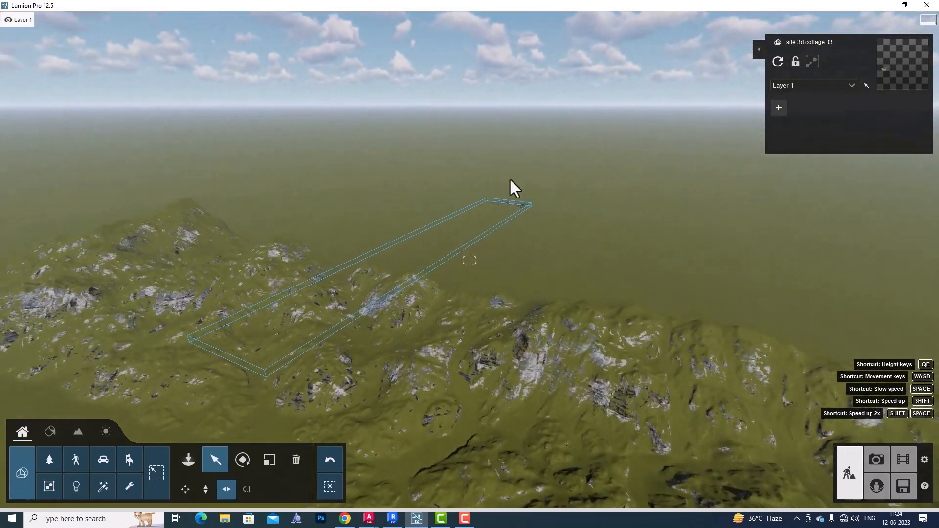
pyautogui.press('w')
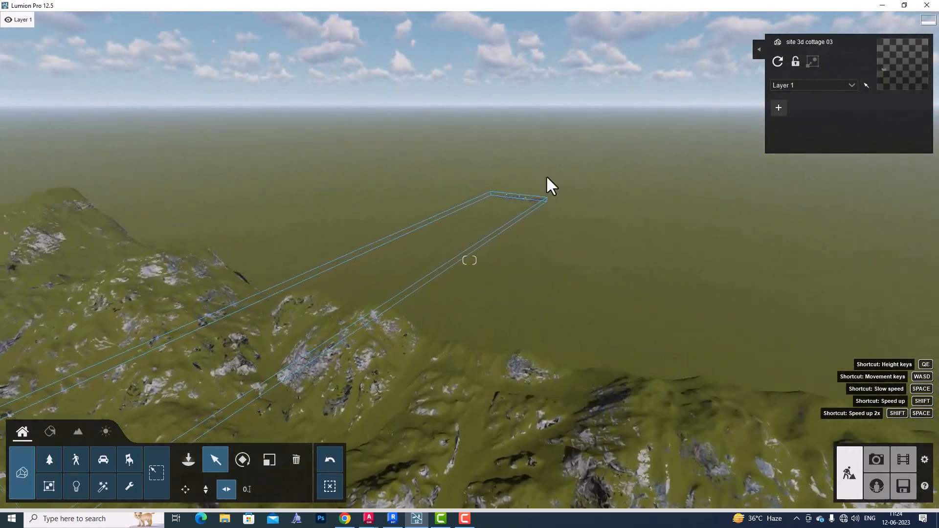
pyautogui.press('w')
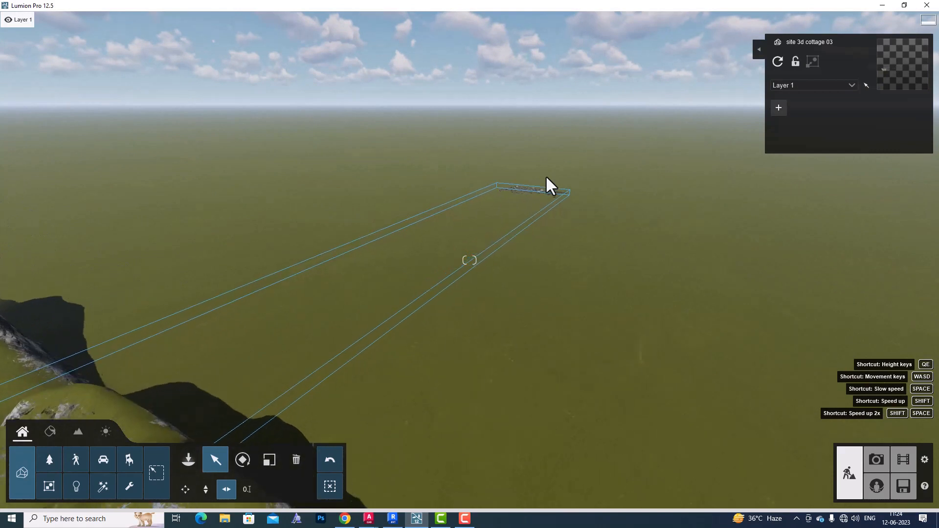
pyautogui.press('w')
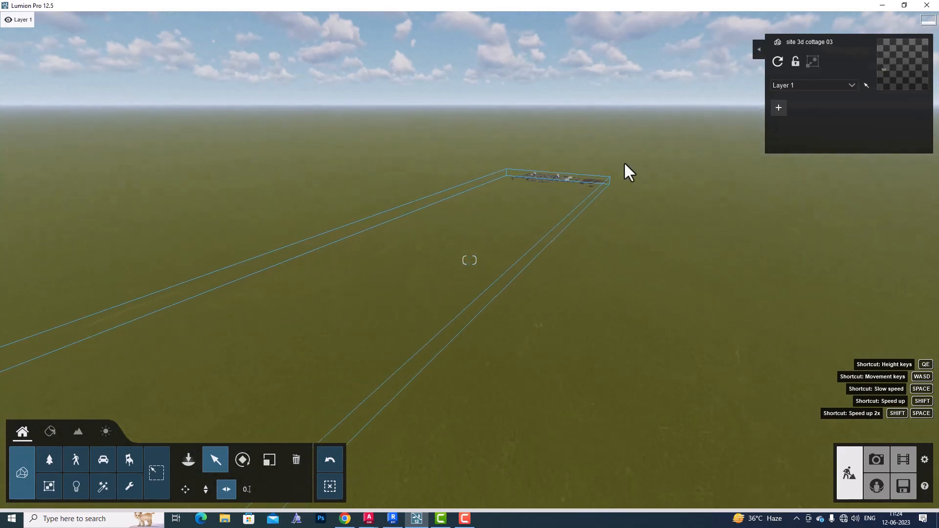
pyautogui.press('w')
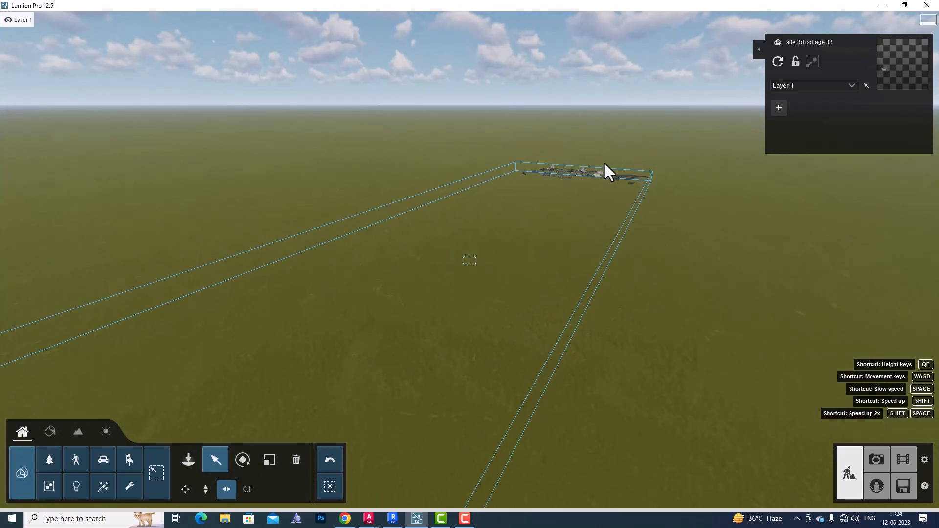
pyautogui.press('w')
pyautogui.moveTo(570, 211); pyautogui.dragTo(591, 192, button='right')
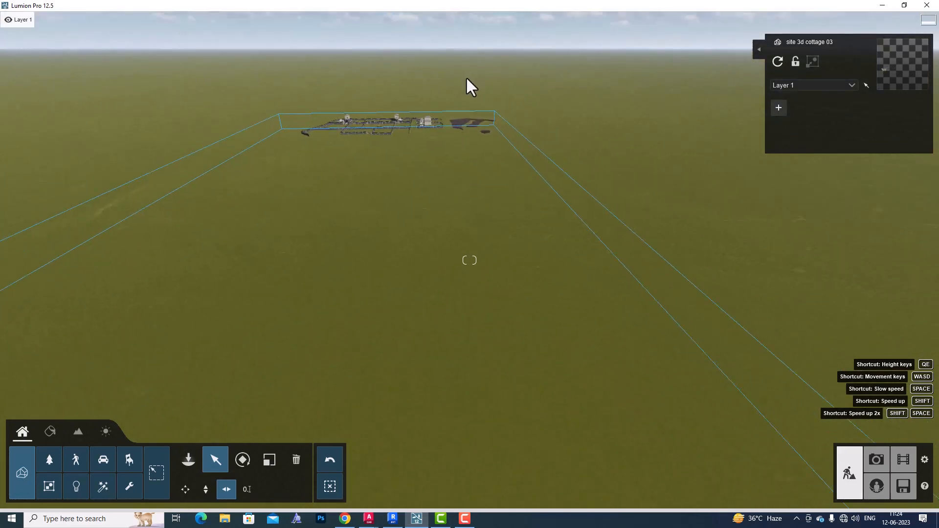
pyautogui.press('w')
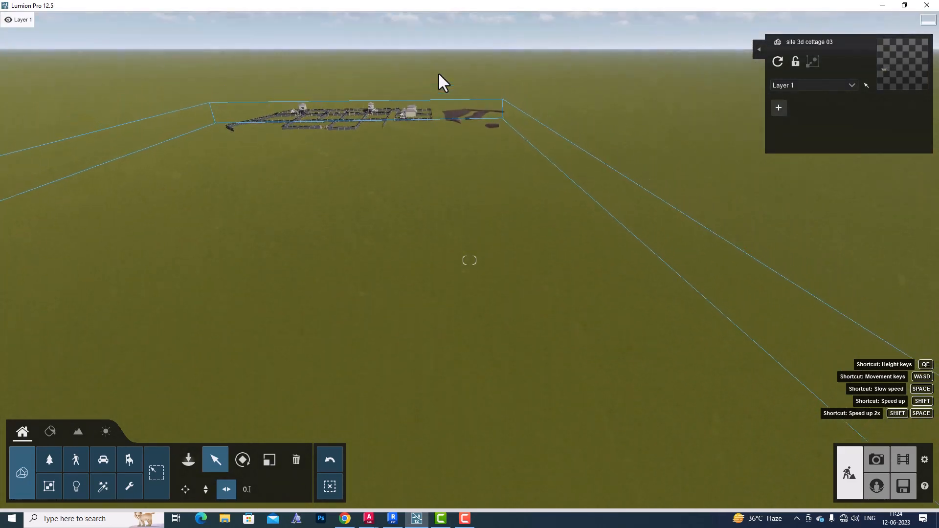
pyautogui.press('w')
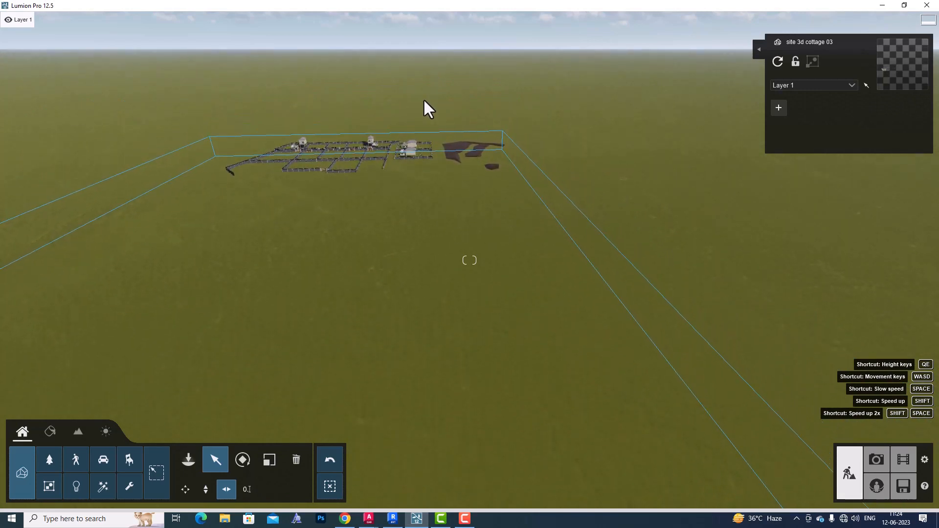
# Step: Delete the site 3d cottage 03 model from the scene
pyautogui.click(295, 462)
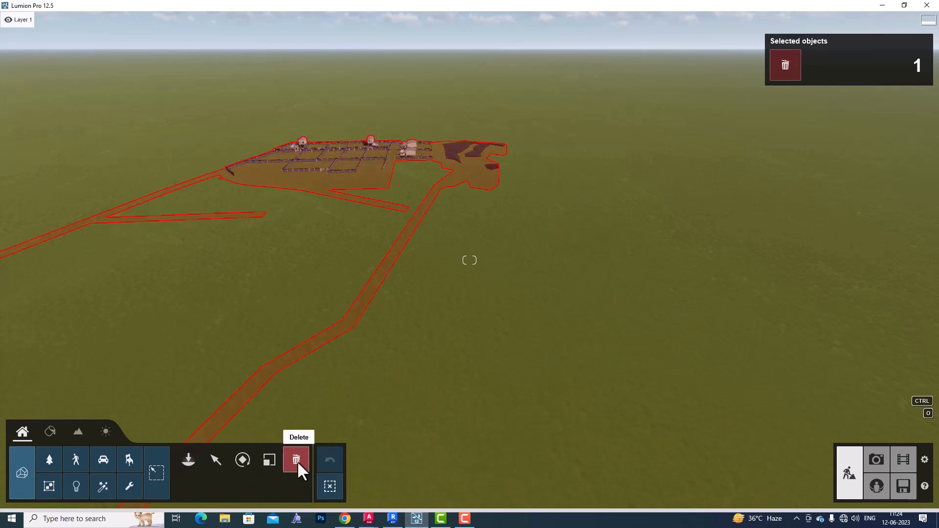
pyautogui.click(779, 72)
# Step: Examine the emptied landscape from the model's former location back to the scene origin
pyautogui.moveTo(415, 221); pyautogui.dragTo(305, 177, button='right')
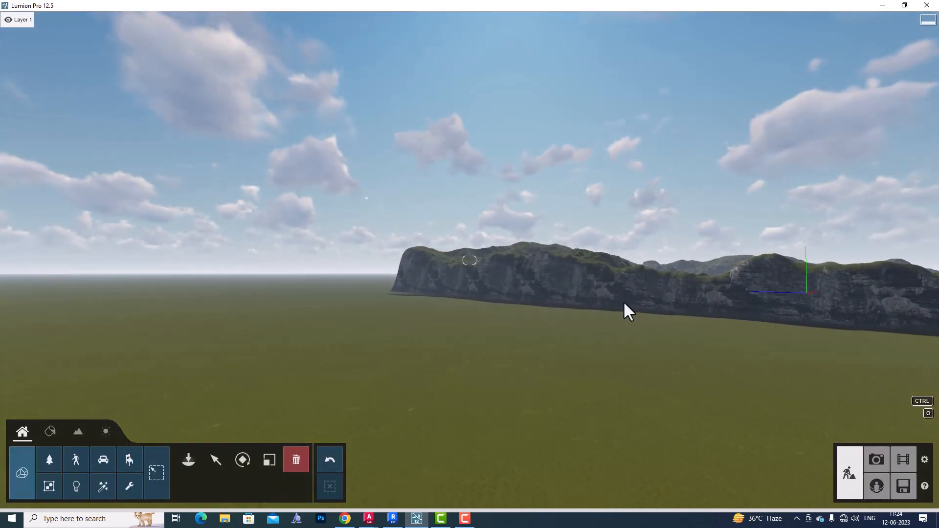
pyautogui.press('w')
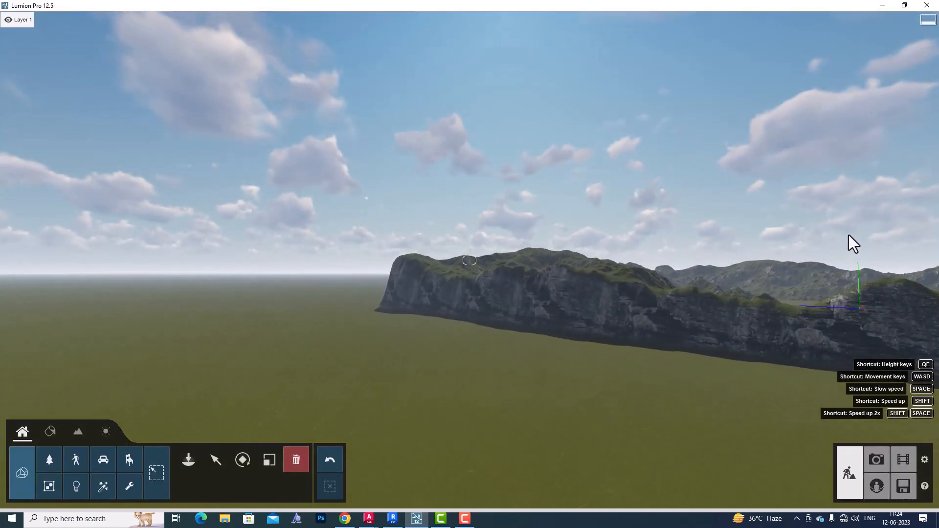
pyautogui.moveTo(930, 314); pyautogui.dragTo(801, 351, button='right')
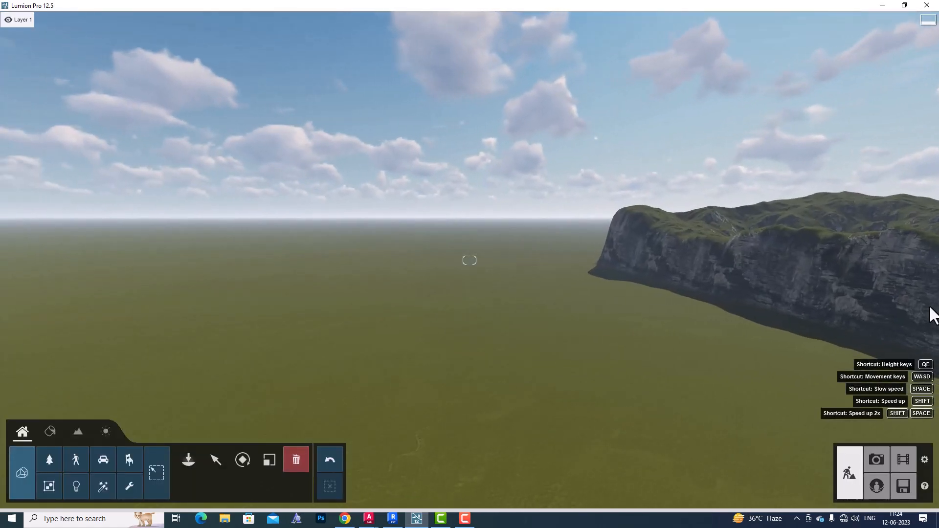
pyautogui.moveTo(526, 289); pyautogui.dragTo(807, 266, button='right')
pyautogui.press('w')
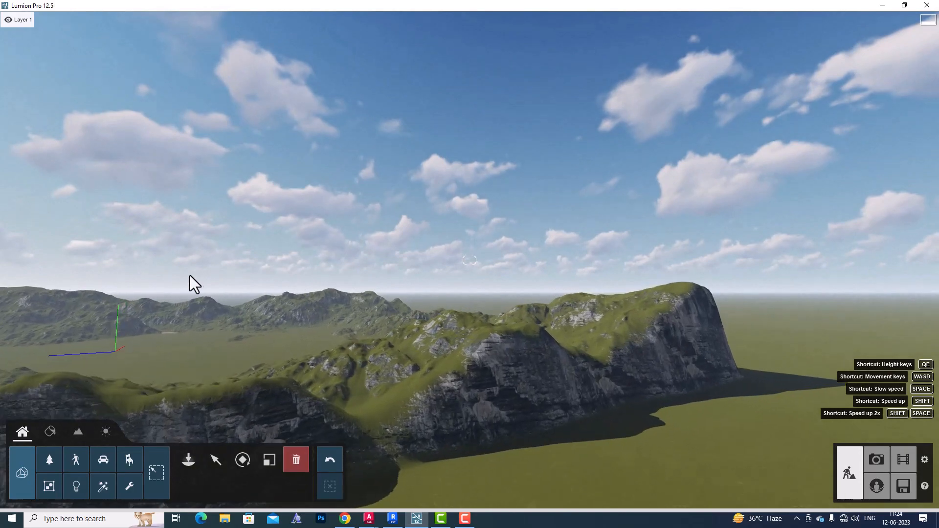
pyautogui.press('w')
pyautogui.moveTo(194, 274); pyautogui.dragTo(71, 288, button='right')
pyautogui.press('w')
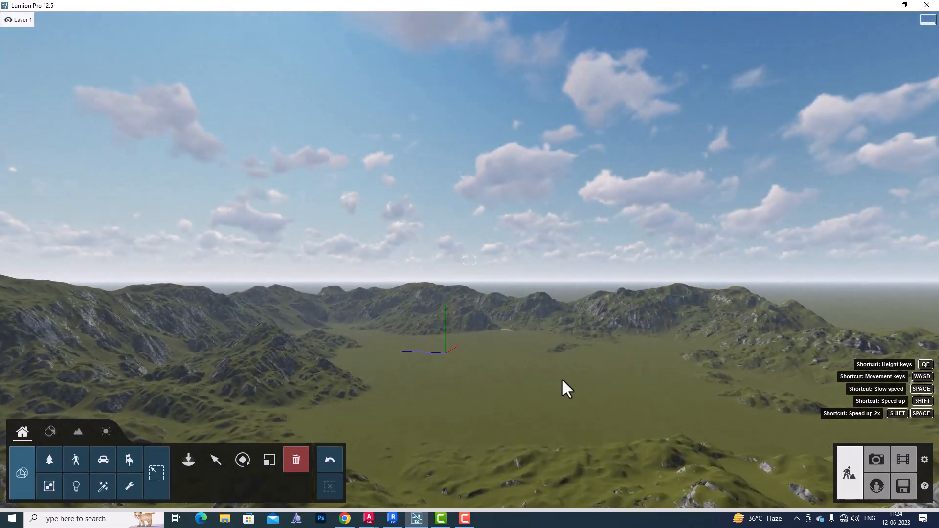
pyautogui.press('w')
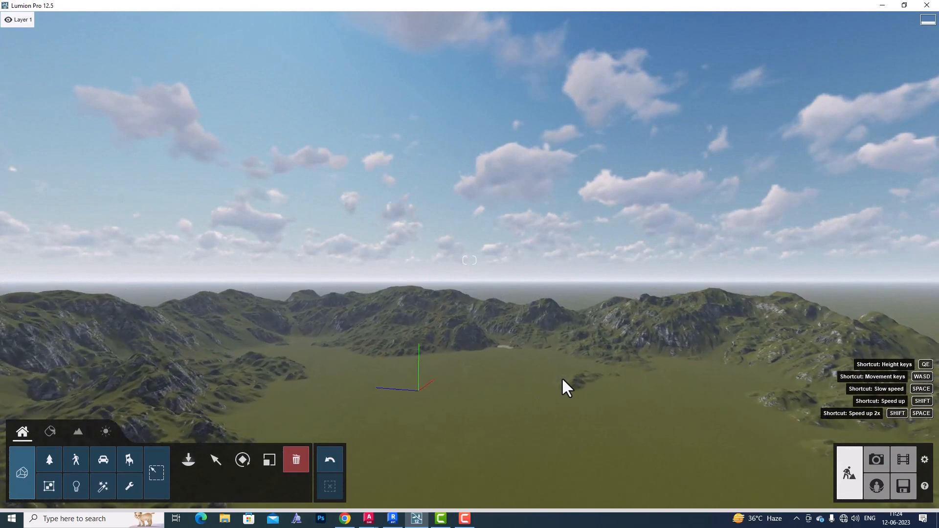
# Step: Switch to Revit and start a LiveSync session for the 3D view, stopping it again
pyautogui.click(393, 517)
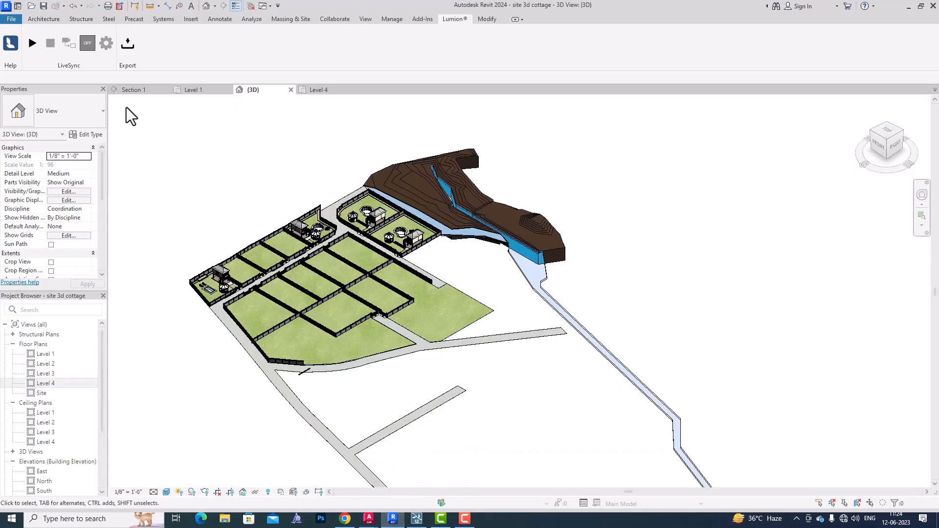
pyautogui.click(33, 44)
pyautogui.click(49, 45)
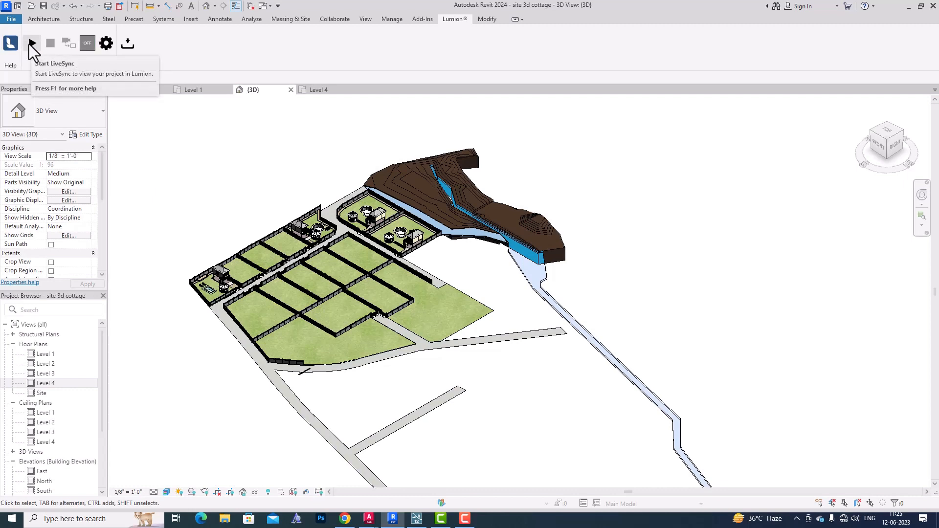
# Step: Check the LiveSync settings without changing them and start LiveSync for the 3D view
pyautogui.click(108, 47)
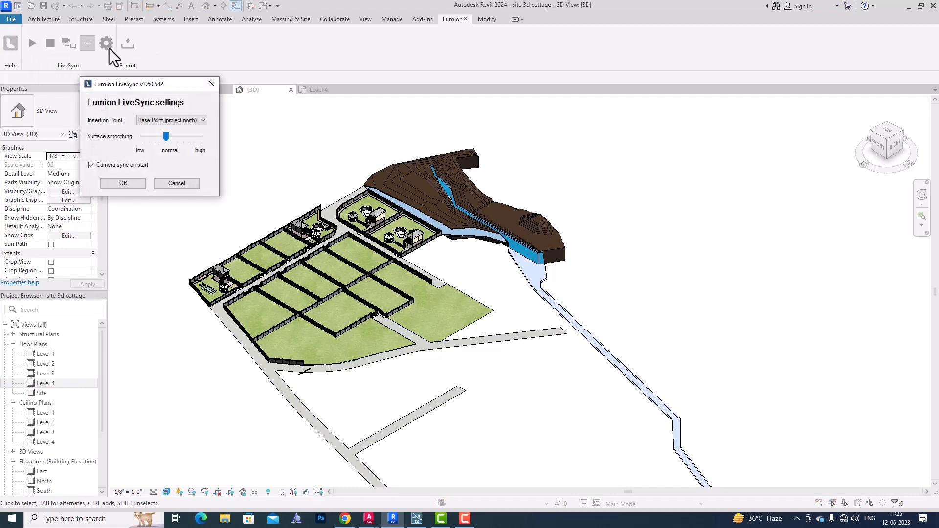
pyautogui.click(211, 84)
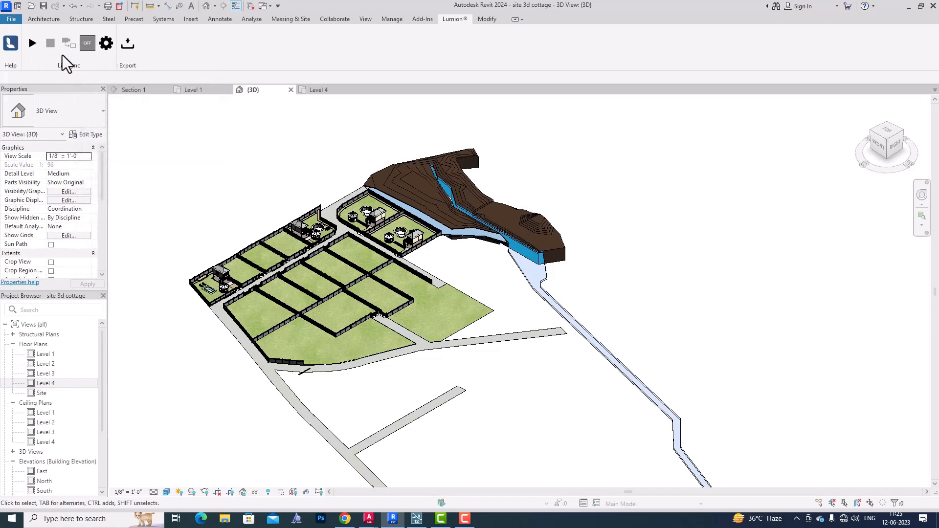
pyautogui.click(38, 45)
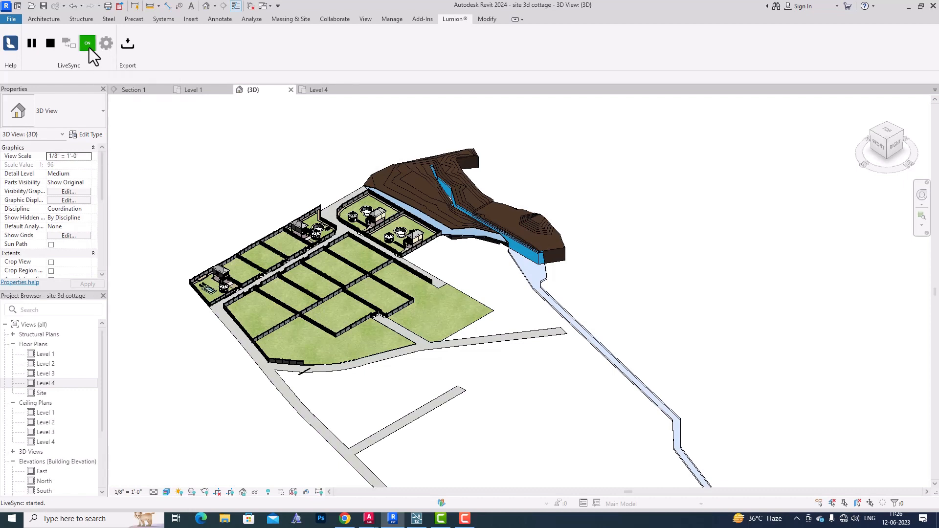
# Step: Stop LiveSync and set its insertion point to Survey Point (true north) with high surface smoothing
pyautogui.click(51, 43)
pyautogui.click(105, 43)
pyautogui.click(174, 132)
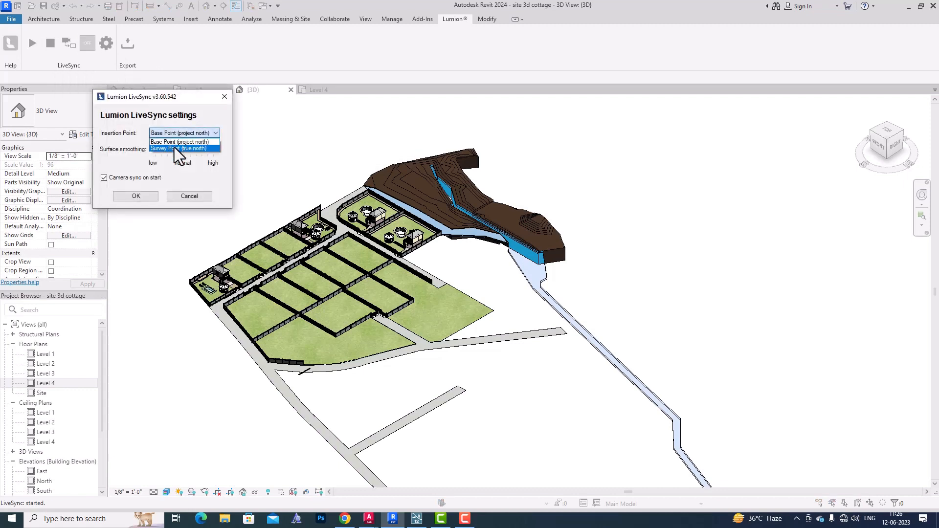
pyautogui.click(174, 148)
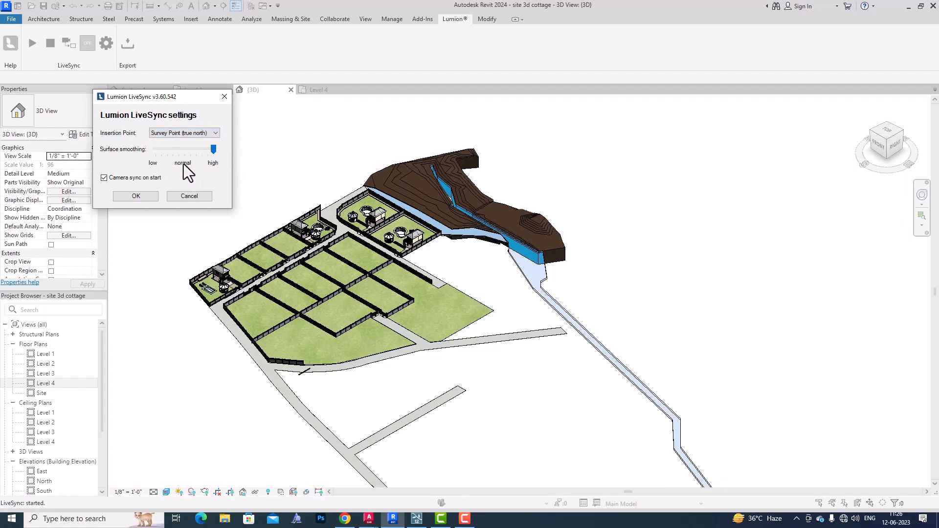
pyautogui.click(145, 194)
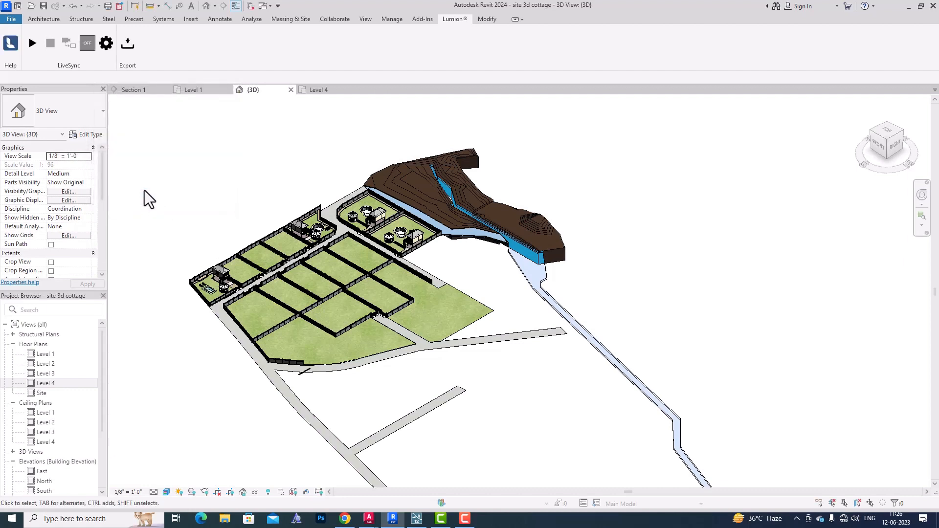
# Step: Start LiveSync for the 3D view, switch to Lumion and select the distant site model with horizontal movement enabled
pyautogui.click(32, 48)
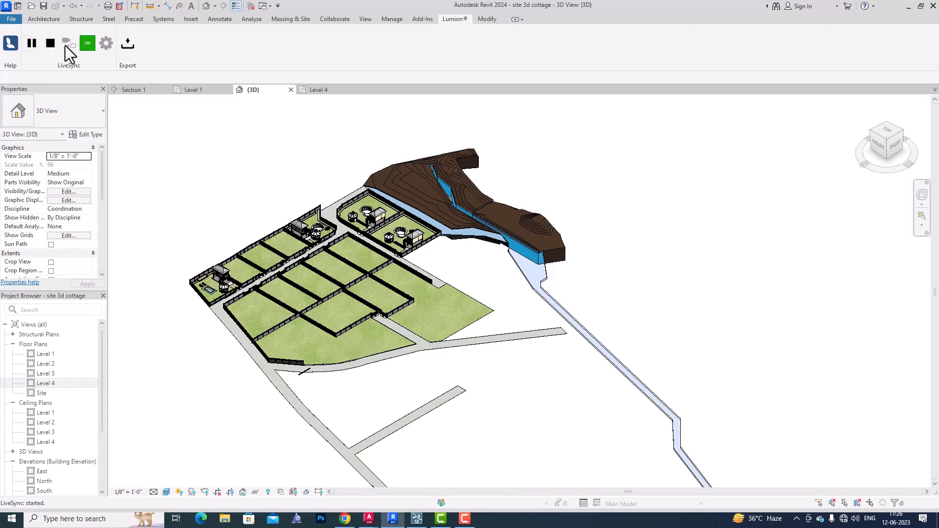
pyautogui.click(417, 519)
pyautogui.moveTo(459, 395); pyautogui.dragTo(455, 369, button='right')
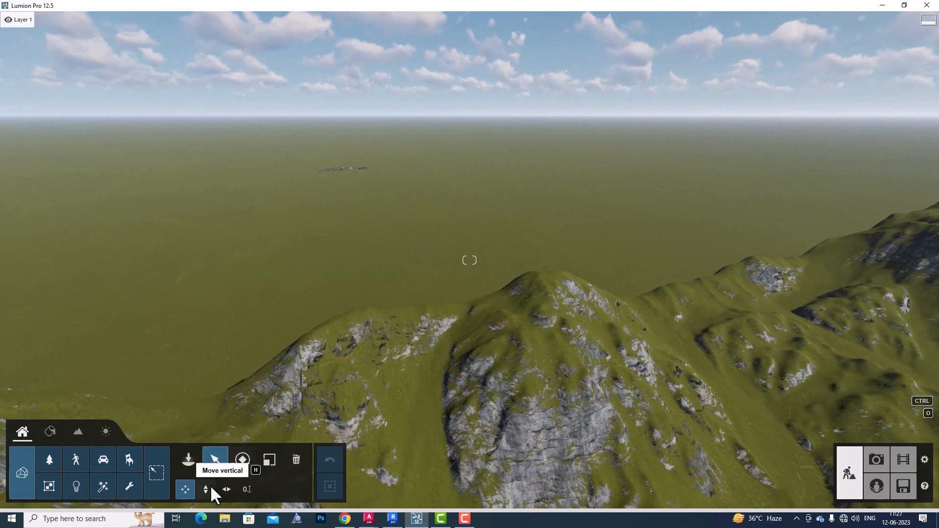
pyautogui.click(229, 491)
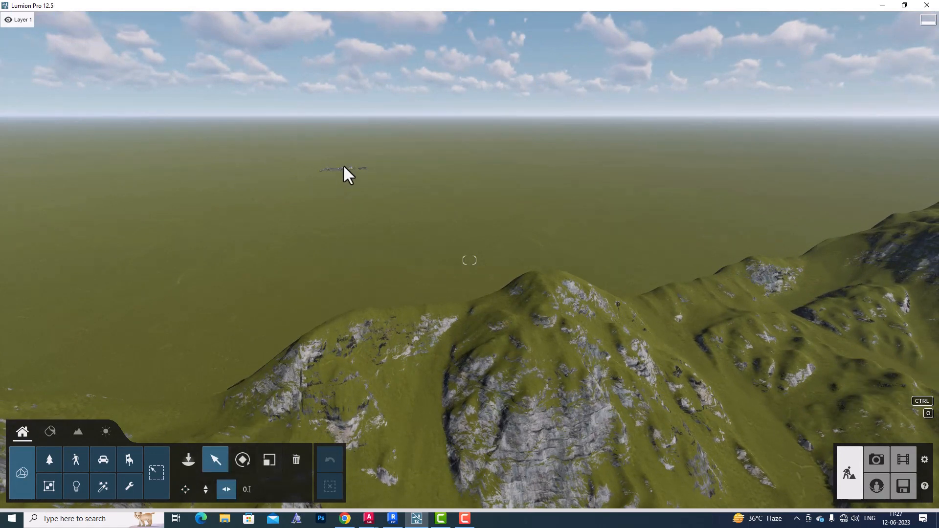
pyautogui.click(343, 169)
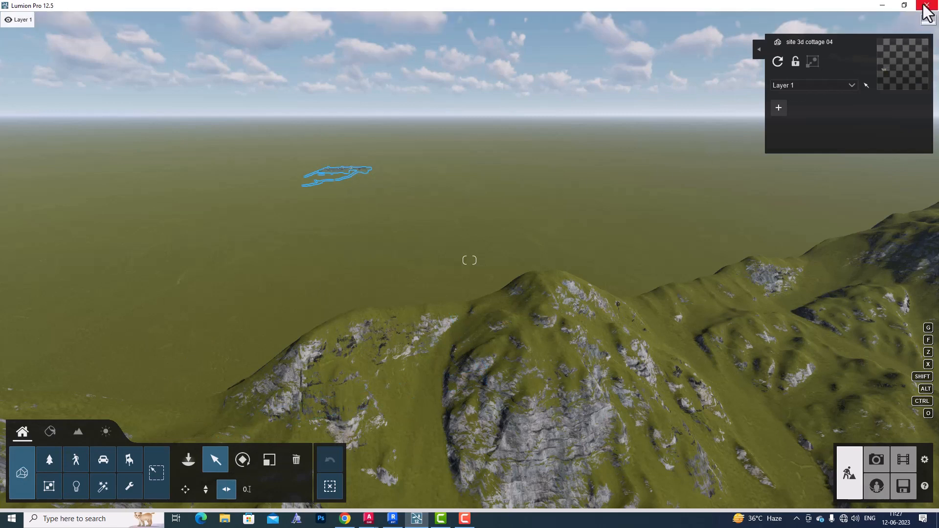
pyautogui.click(463, 519)
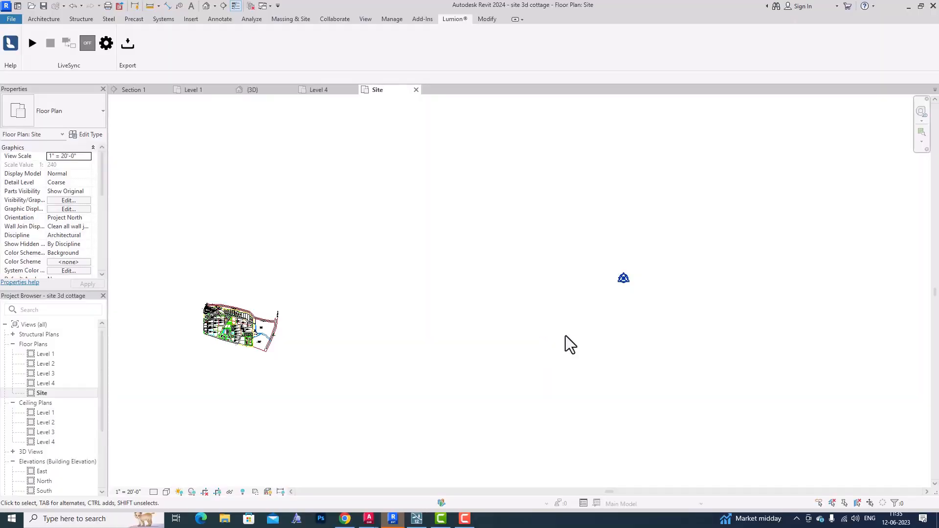
# Step: Examine the site model's location relative to the project base point and survey point in Revit's Site floor plan
pyautogui.scroll(-4, 565, 336)
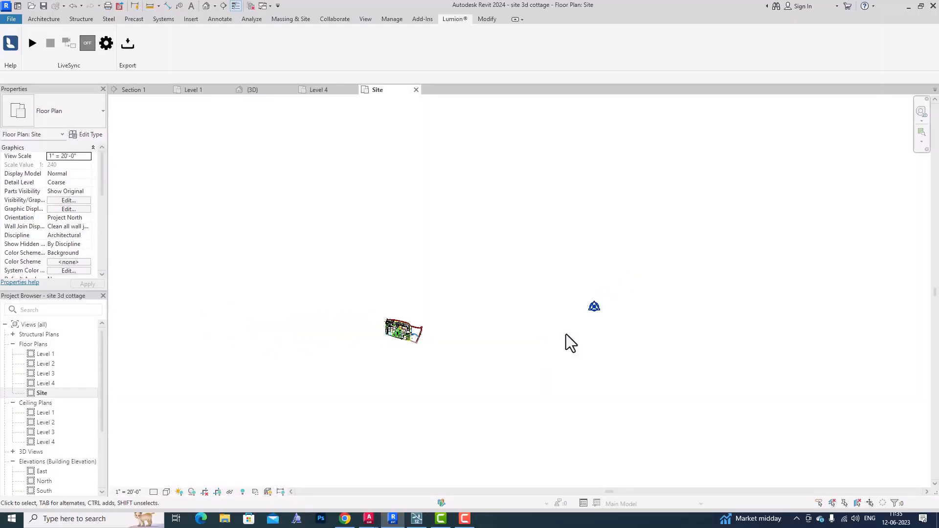
pyautogui.scroll(4, 477, 330)
pyautogui.scroll(5, 458, 333)
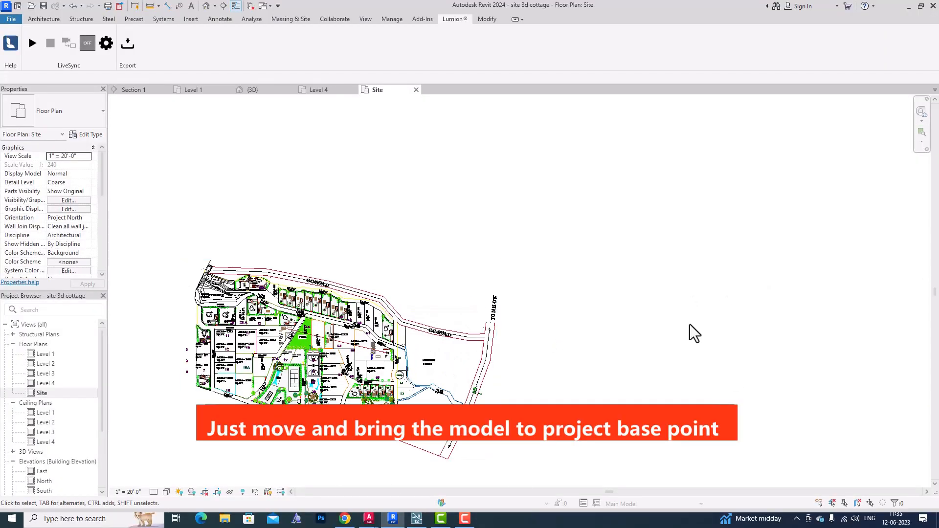
pyautogui.scroll(-4, 263, 313)
pyautogui.scroll(-2, 262, 313)
pyautogui.scroll(5, 677, 277)
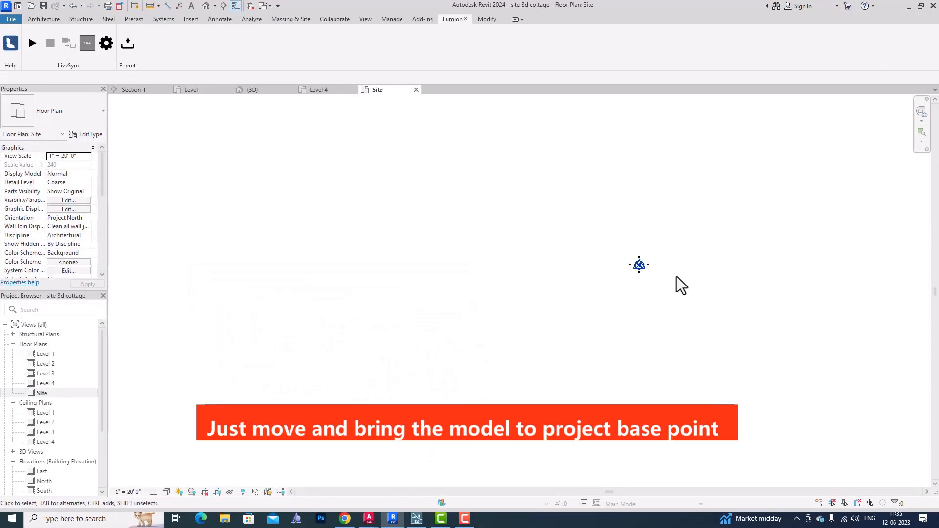
pyautogui.scroll(3, 640, 261)
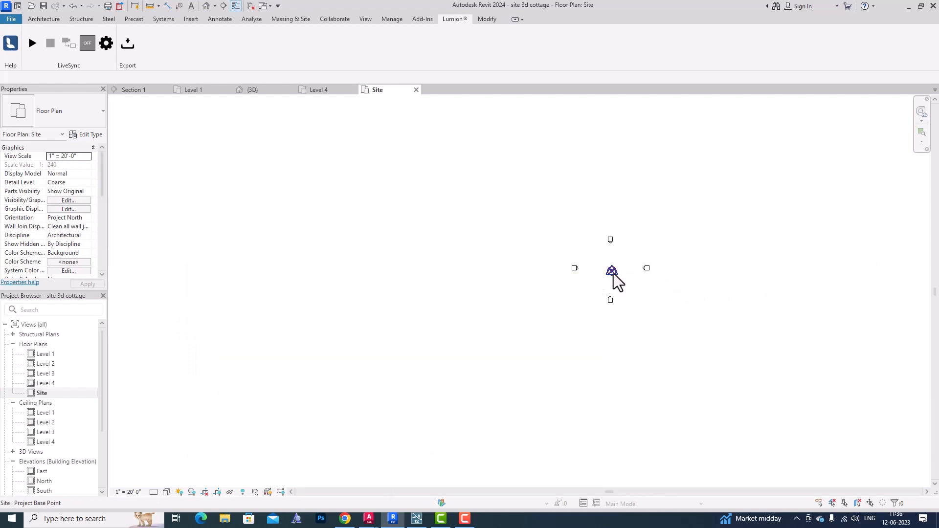
pyautogui.scroll(-2, 624, 256)
pyautogui.scroll(-3, 602, 236)
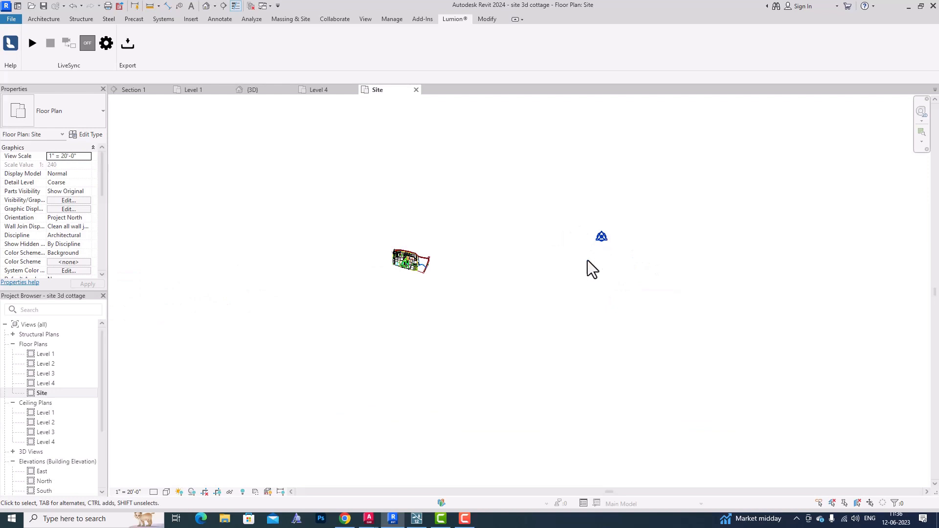
# Step: Move the entire site model onto the coinciding project base point and survey point in the Site plan, accepting the deletion of affected elements
pyautogui.moveTo(458, 301); pyautogui.dragTo(337, 228)
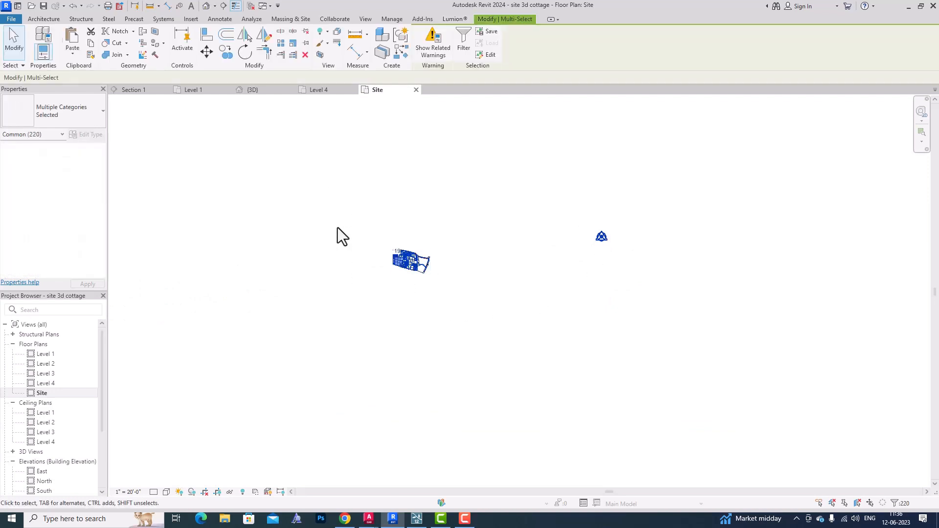
pyautogui.click(206, 50)
pyautogui.click(408, 270)
pyautogui.scroll(2, 568, 248)
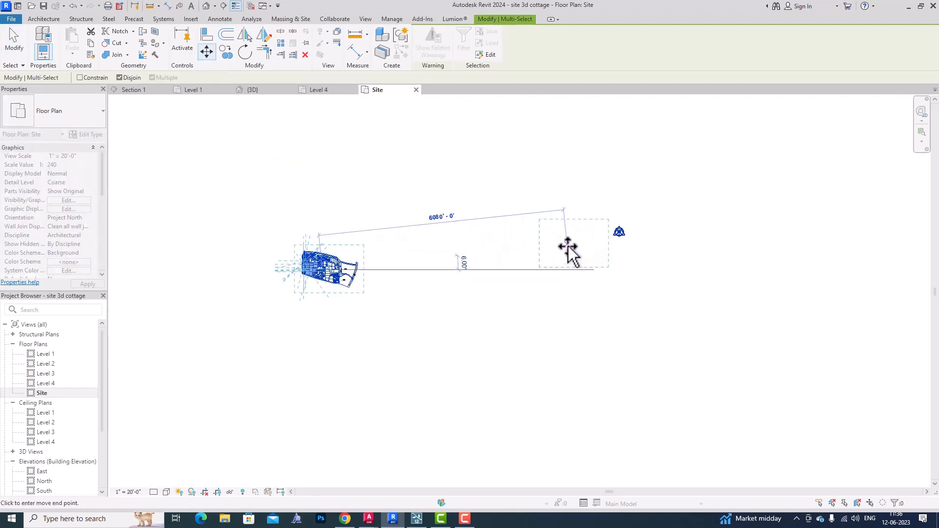
pyautogui.scroll(6, 620, 239)
pyautogui.click(617, 227)
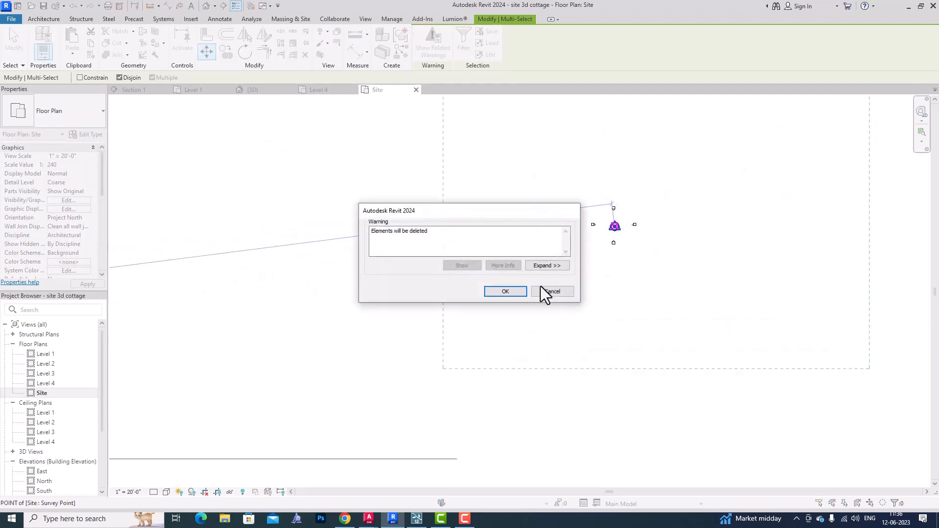
pyautogui.click(510, 290)
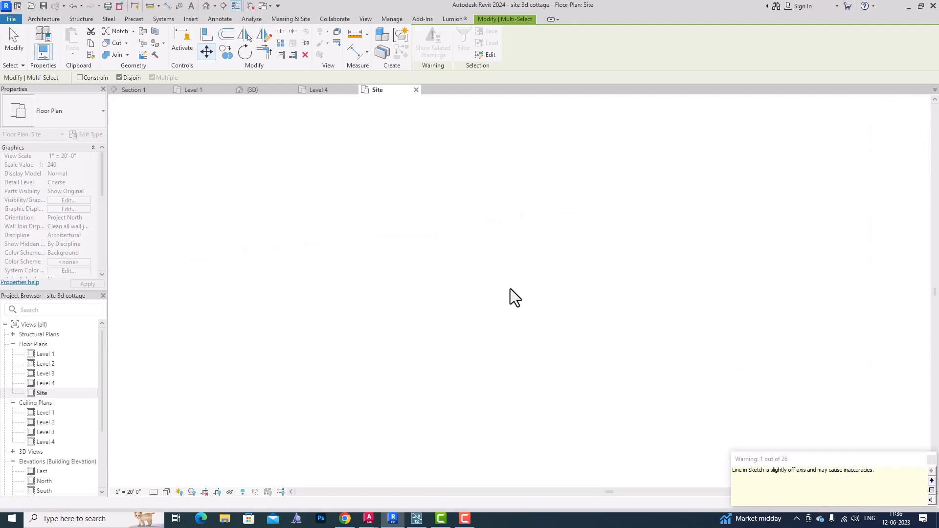
pyautogui.click(334, 321)
pyautogui.scroll(-6, 359, 318)
pyautogui.scroll(2, 392, 266)
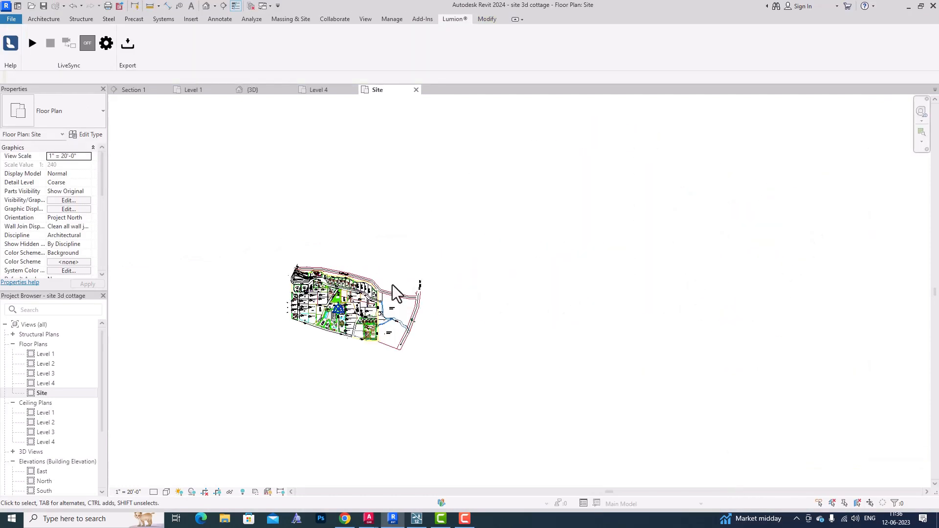
pyautogui.scroll(3, 392, 281)
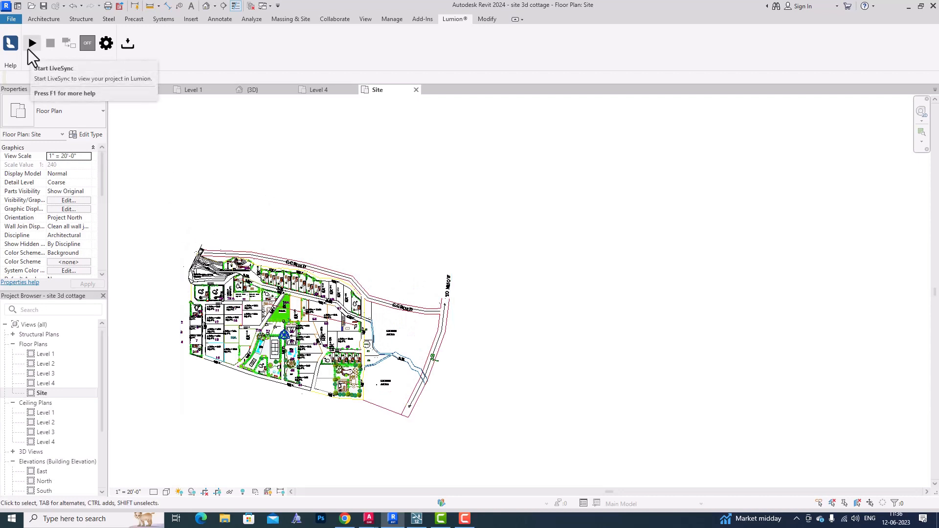
# Step: Switch to Lumion, turn the camera to check the scene origin axes, and return to Revit
pyautogui.click(434, 522)
pyautogui.click(423, 522)
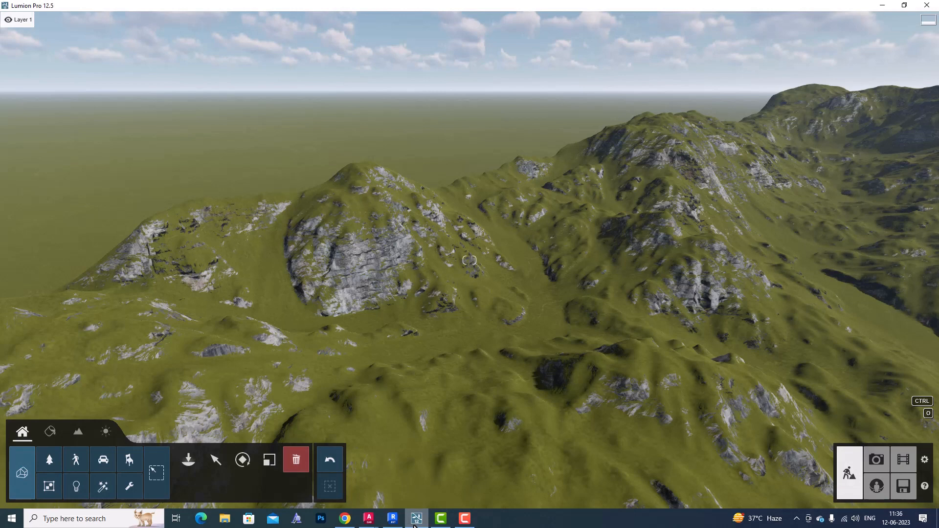
pyautogui.moveTo(391, 523)
pyautogui.moveTo(494, 313); pyautogui.dragTo(574, 313, button='right')
pyautogui.moveTo(196, 291); pyautogui.dragTo(282, 222, button='right')
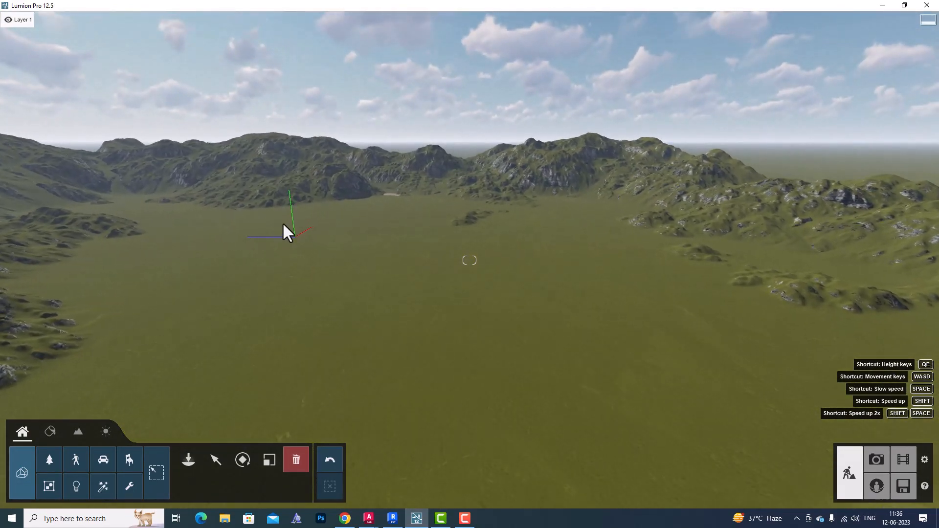
pyautogui.click(392, 519)
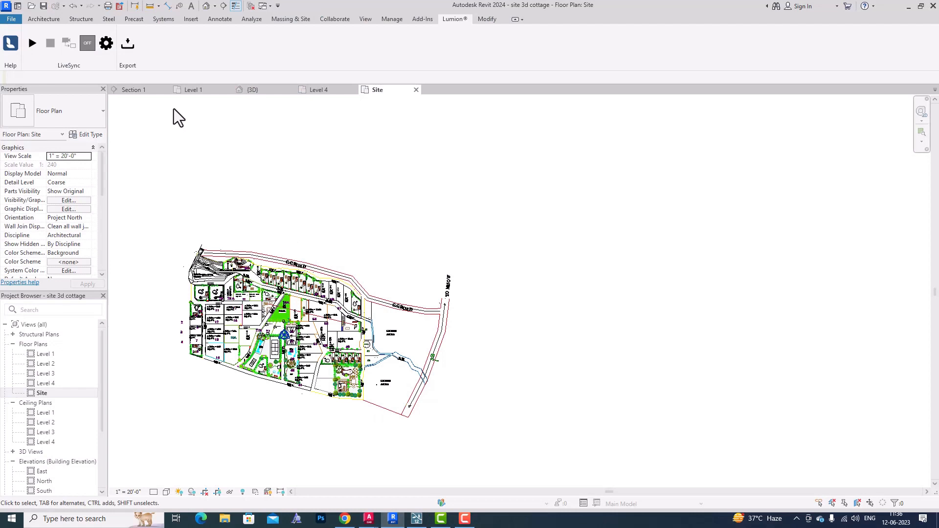
# Step: Try to start LiveSync from the Site floor plan
pyautogui.click(34, 48)
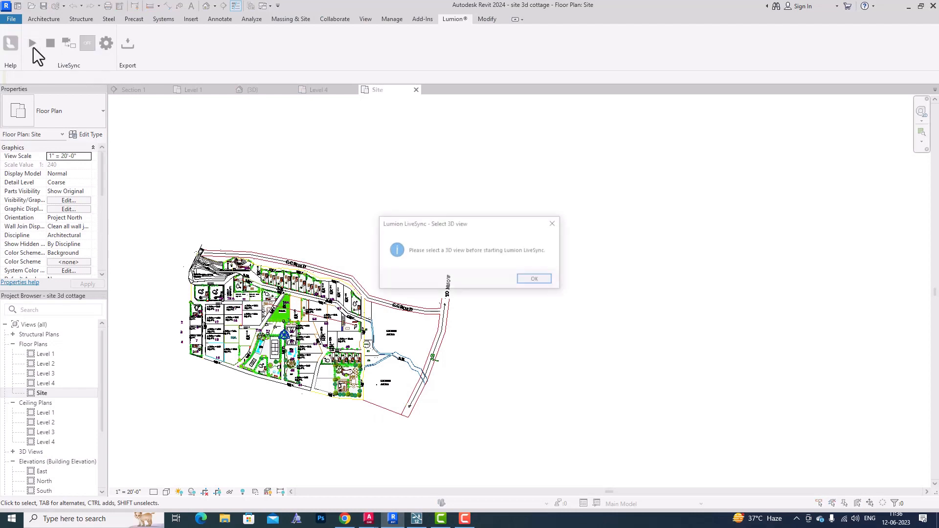
pyautogui.click(520, 281)
# Step: Open the default 3D view and frame the relocated site model, leaving nothing selected
pyautogui.click(366, 19)
pyautogui.click(335, 38)
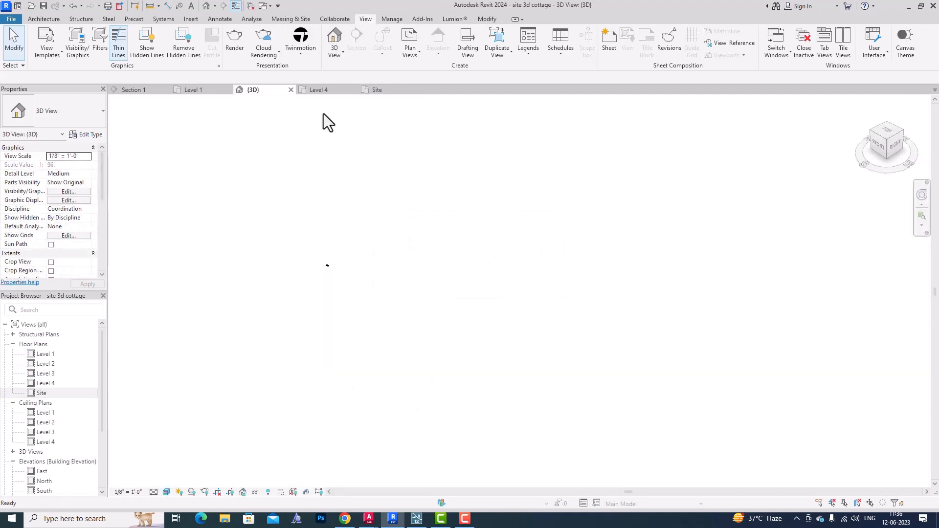
pyautogui.scroll(5, 327, 295)
pyautogui.scroll(-10, 269, 239)
pyautogui.scroll(2, 269, 238)
pyautogui.click(244, 219)
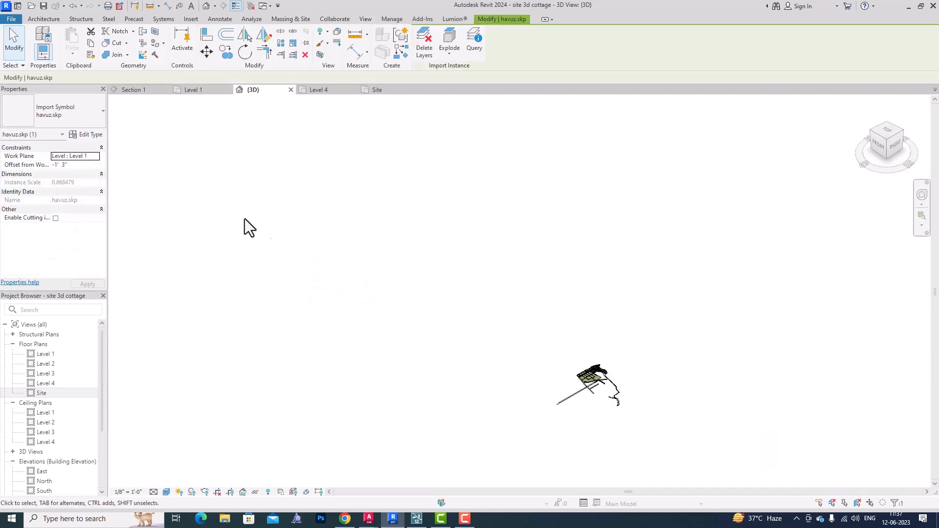
pyautogui.press('Escape')
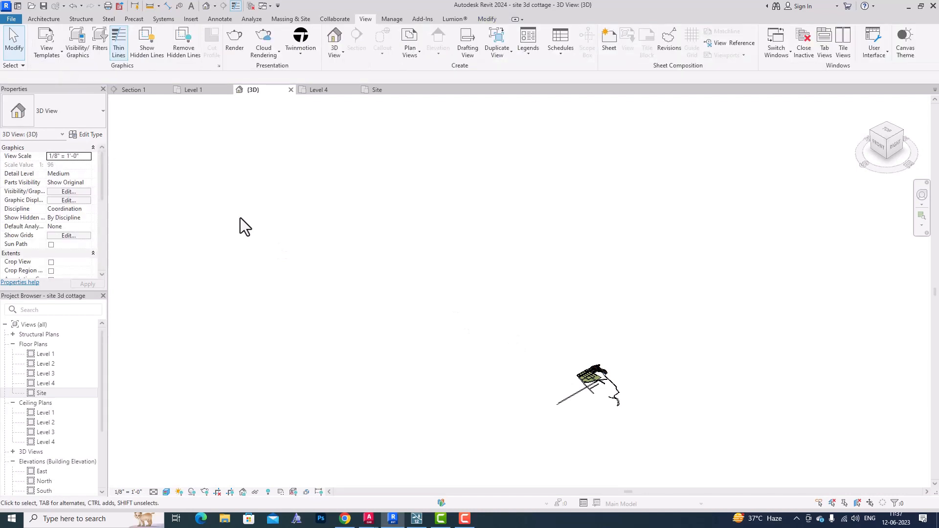
pyautogui.scroll(8, 625, 391)
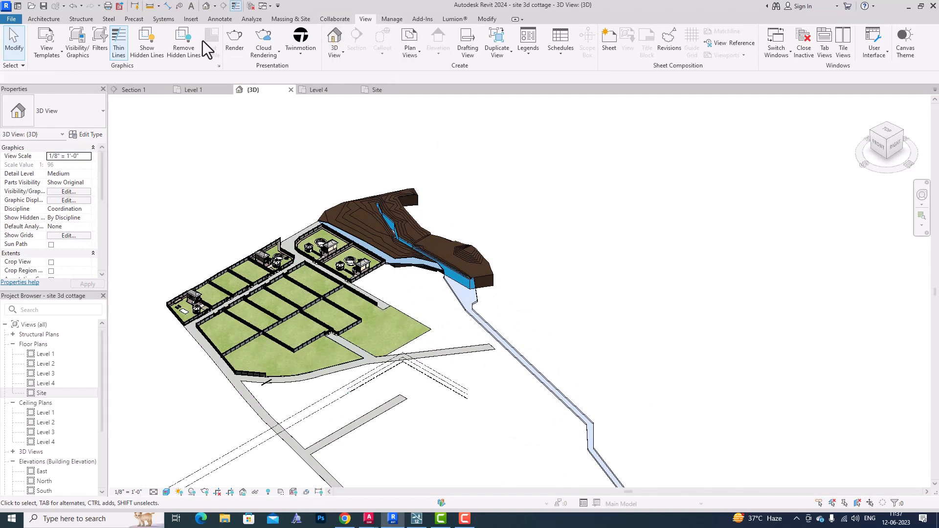
# Step: Start LiveSync for the 3D view and switch to Lumion
pyautogui.click(454, 19)
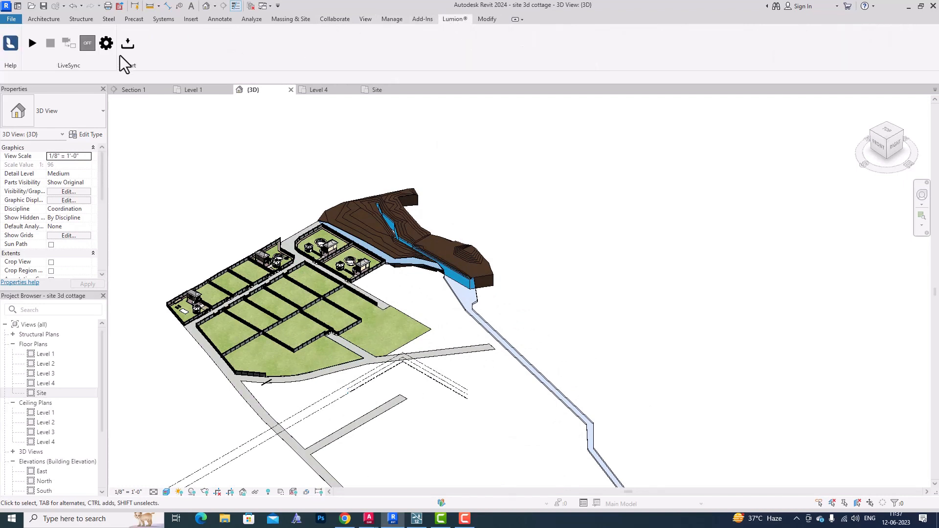
pyautogui.click(33, 43)
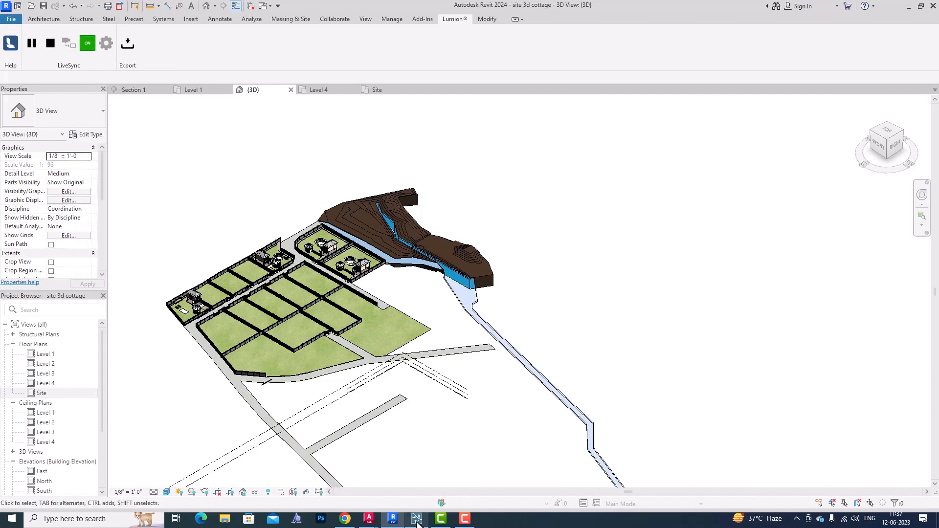
pyautogui.click(416, 519)
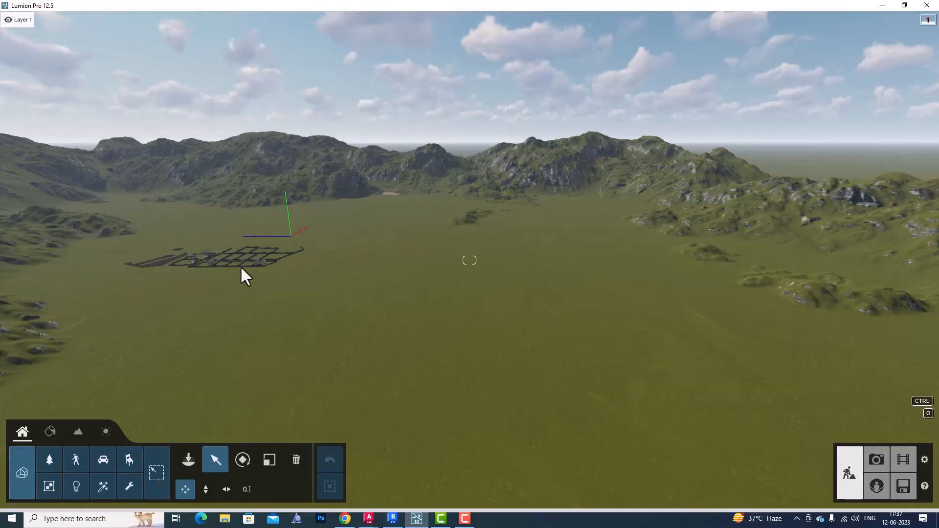
# Step: Fly the camera in to inspect the synced site model beside the scene origin
pyautogui.moveTo(285, 258)
pyautogui.mouseDown(button='right')
pyautogui.moveTo(277, 288)
pyautogui.moveTo(283, 249)
pyautogui.mouseUp(button='right')
pyautogui.press('w')
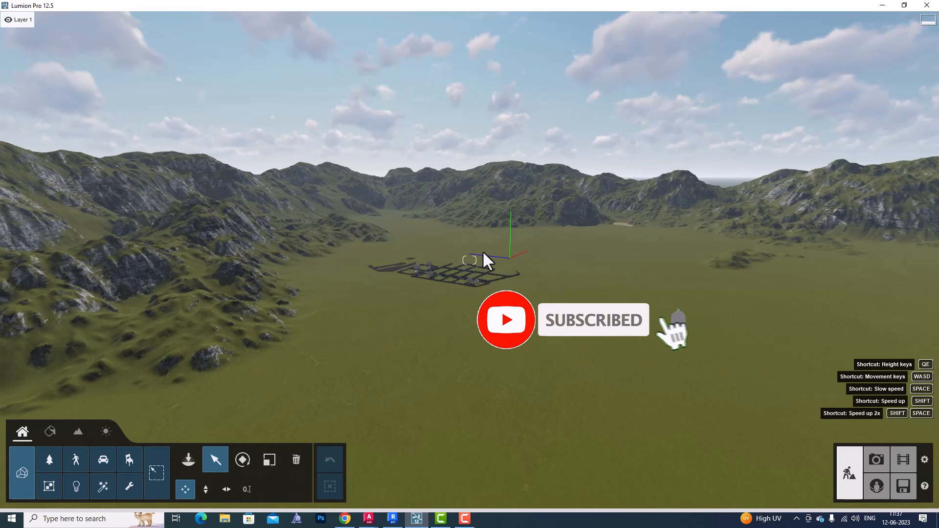
pyautogui.press('w')
pyautogui.press('w')
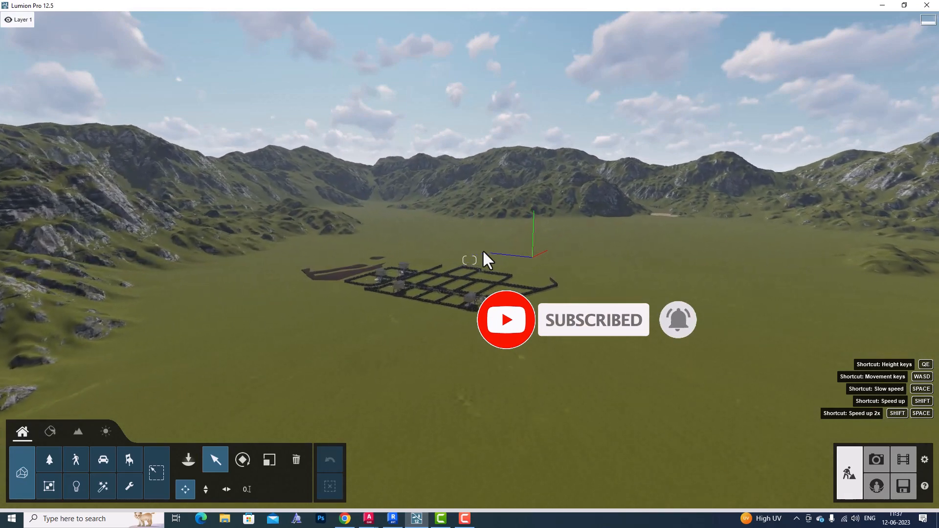
pyautogui.press('w')
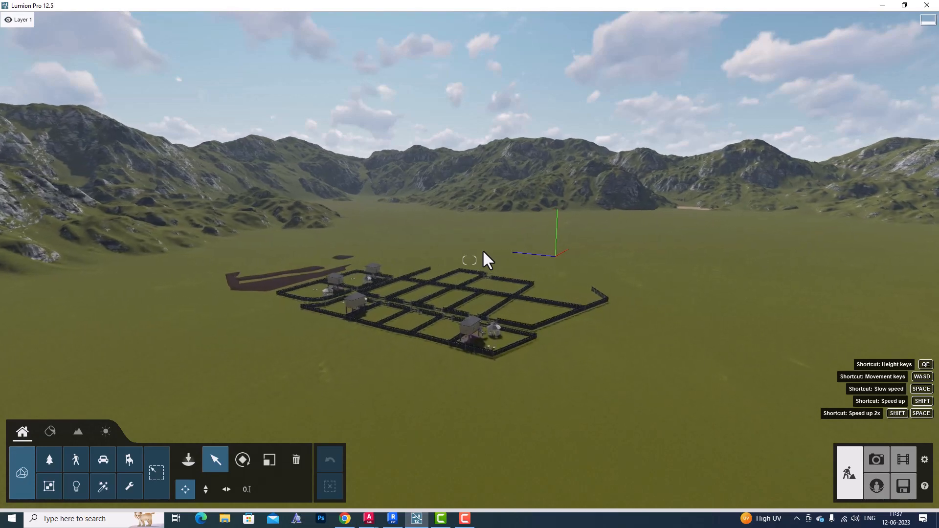
pyautogui.press('w')
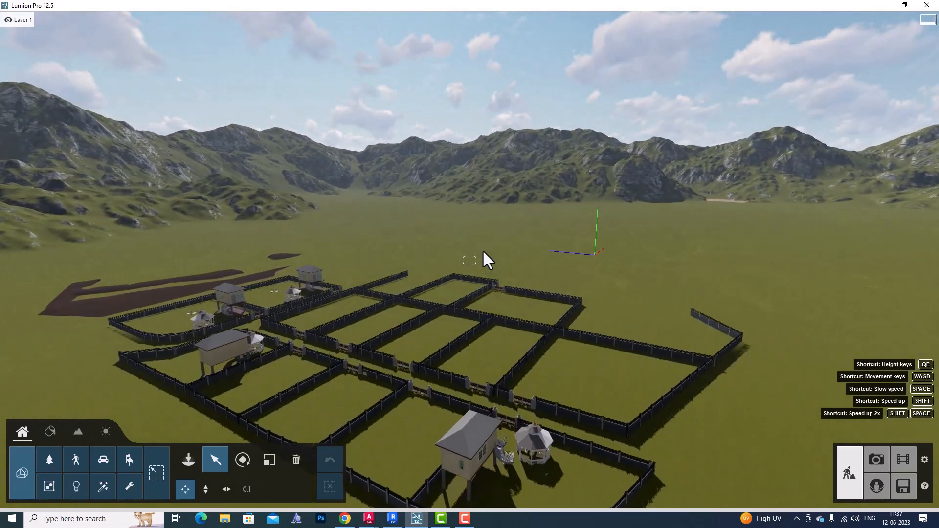